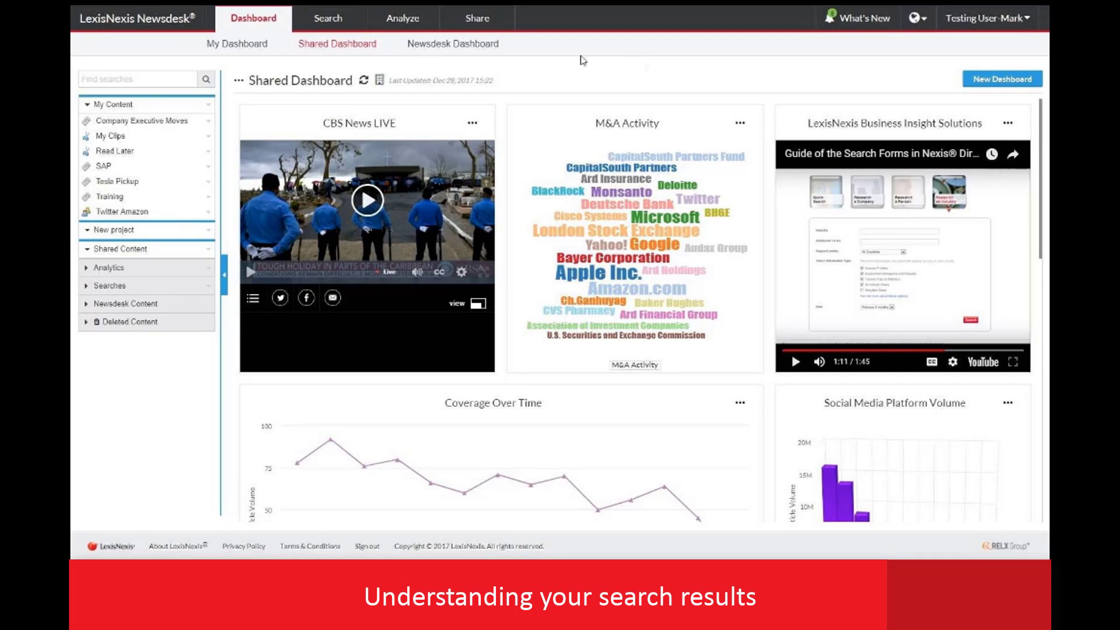
# Step: Open the SAP saved search results, keeping date ordering and moderate duplicates excluded
pyautogui.click(104, 166)
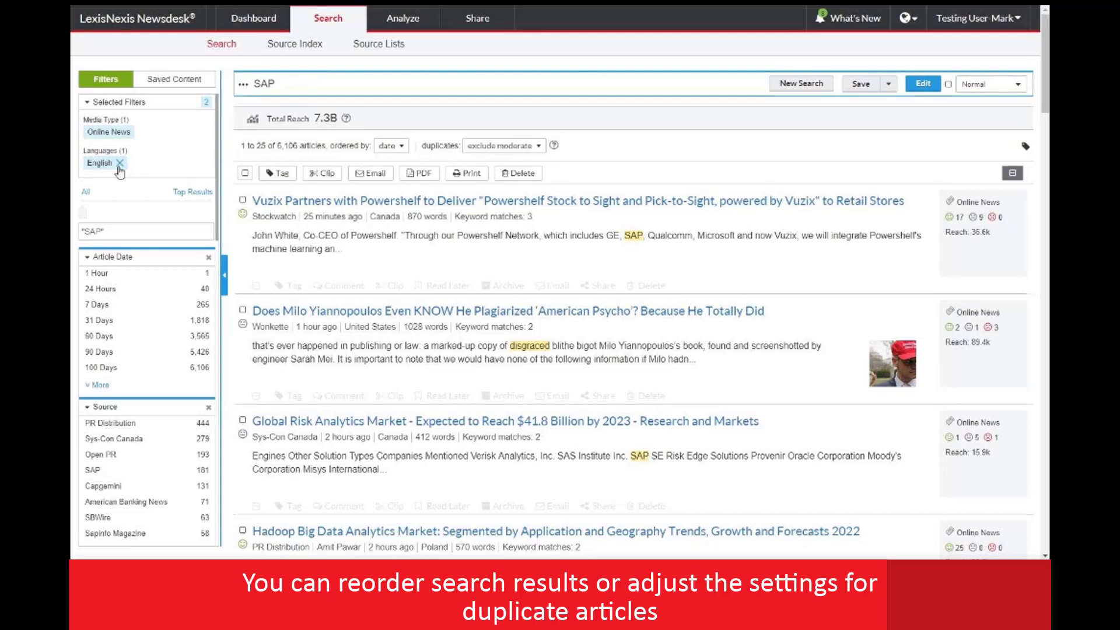
pyautogui.click(403, 147)
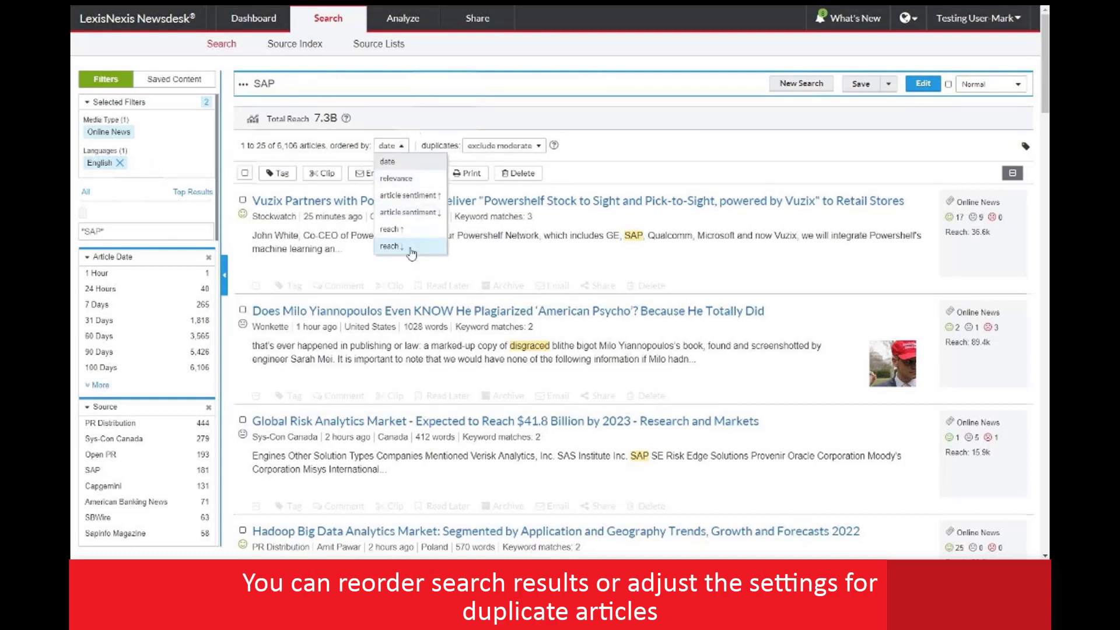
pyautogui.click(540, 147)
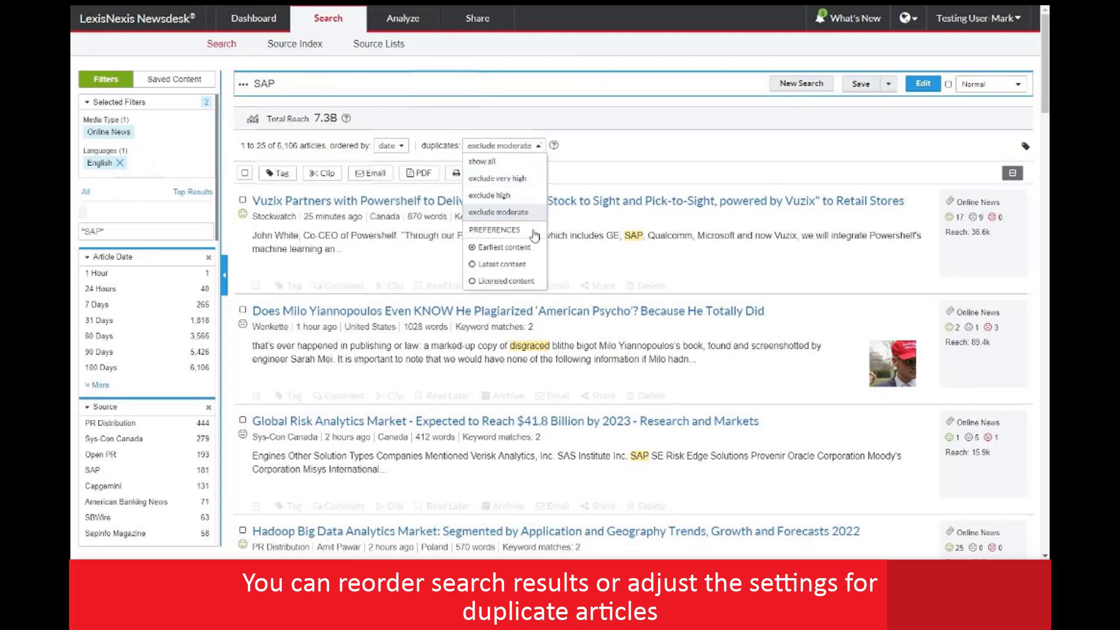
pyautogui.click(627, 143)
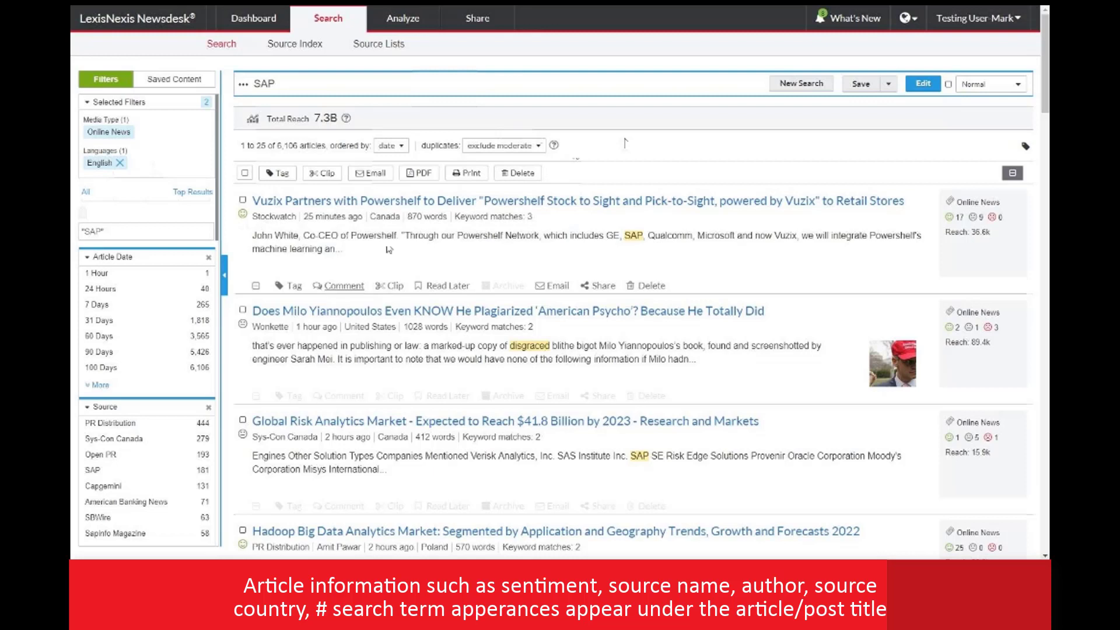
pyautogui.moveTo(397, 219)
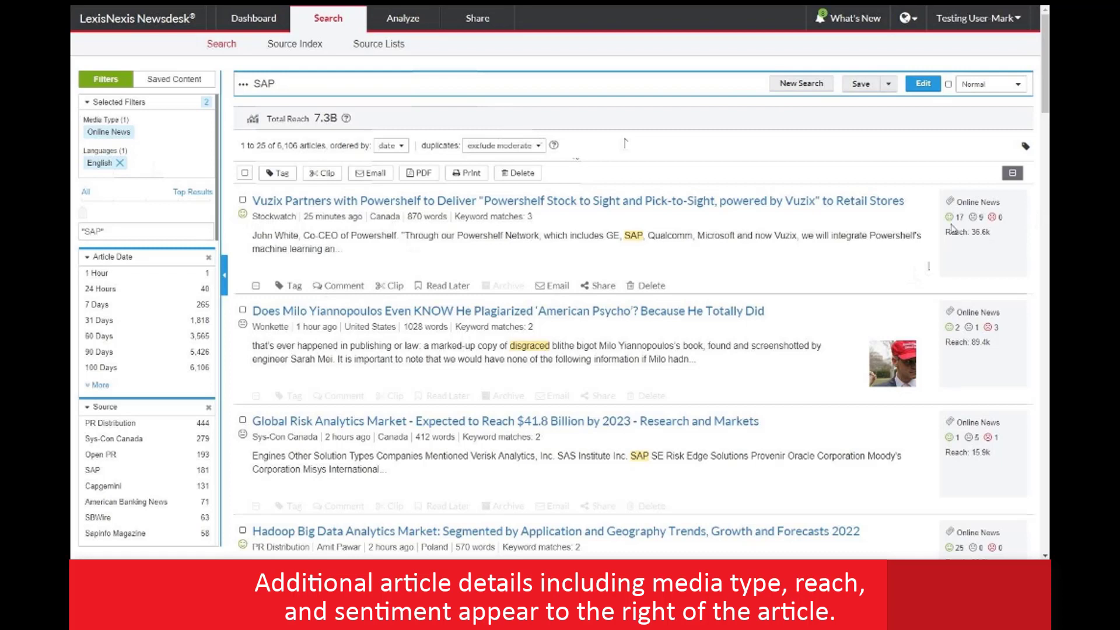
pyautogui.moveTo(952, 228)
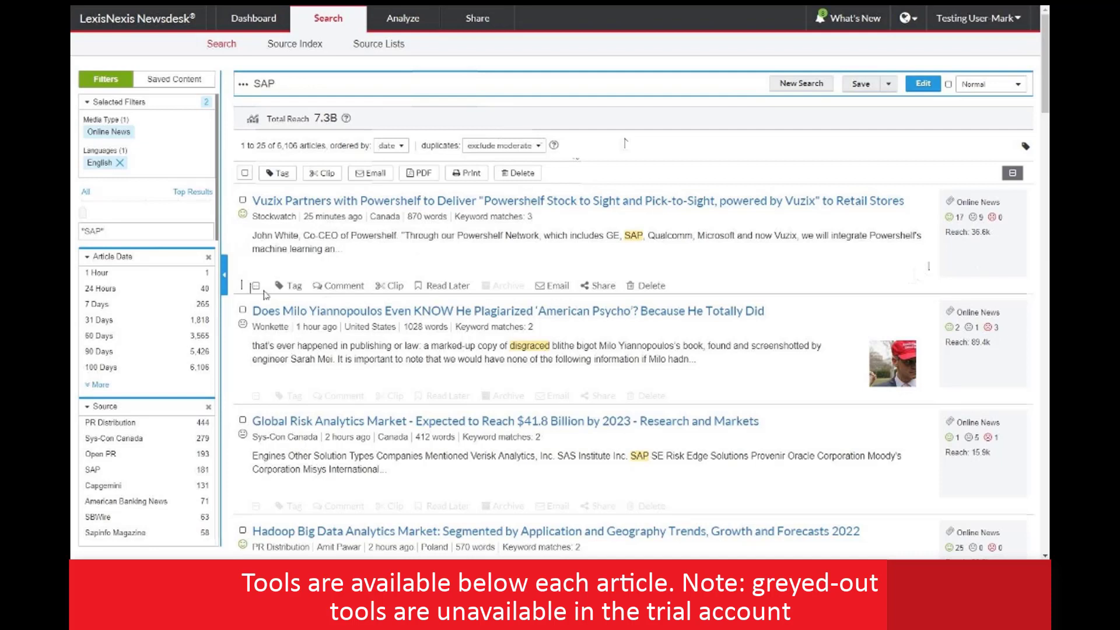
# Step: Clip the Vuzix Powershelf article into My Clips and save it to Read Later
pyautogui.click(394, 287)
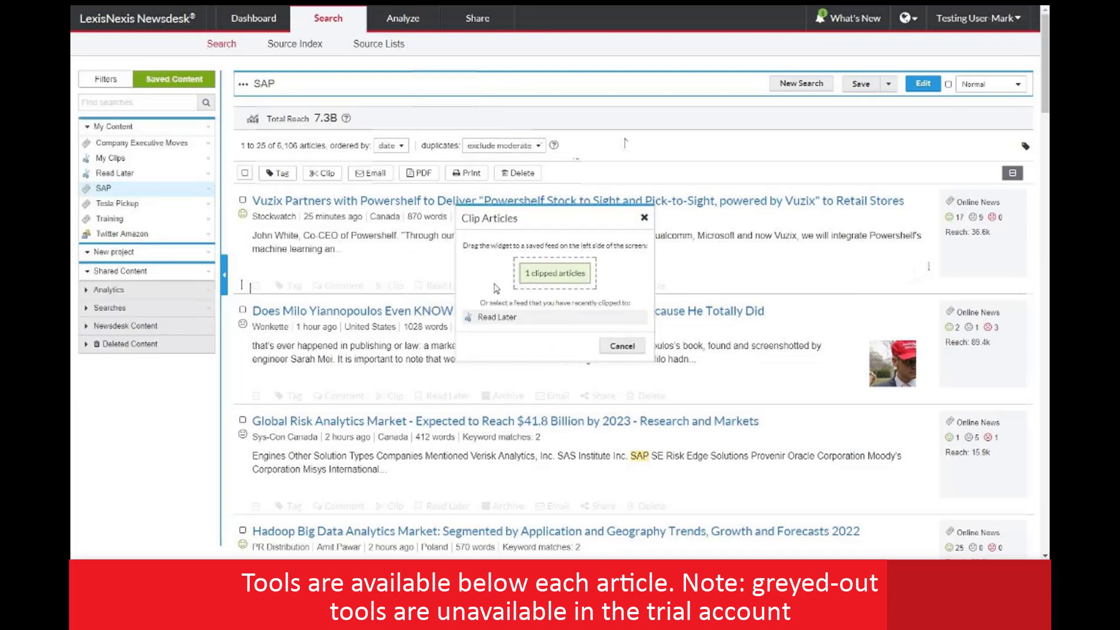
pyautogui.moveTo(561, 279); pyautogui.dragTo(134, 161)
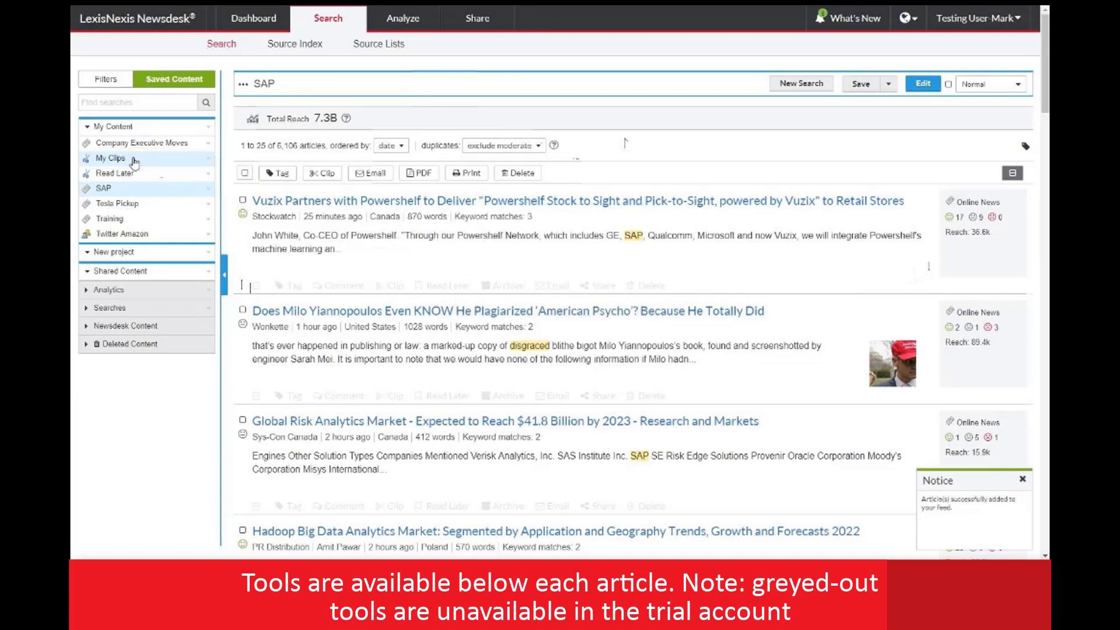
pyautogui.click(460, 292)
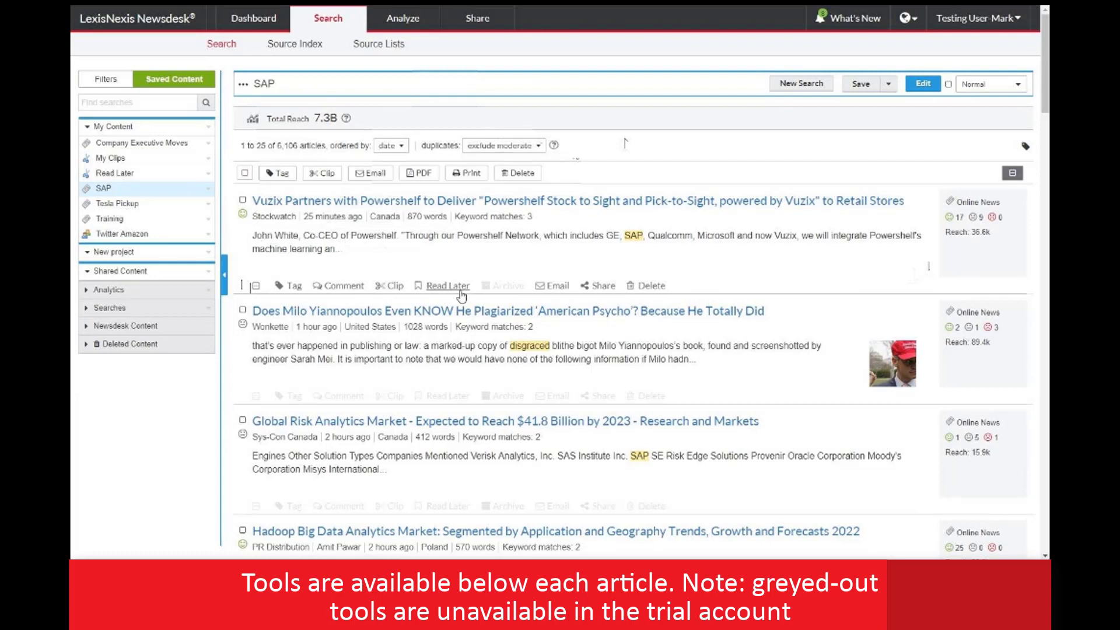
pyautogui.click(602, 291)
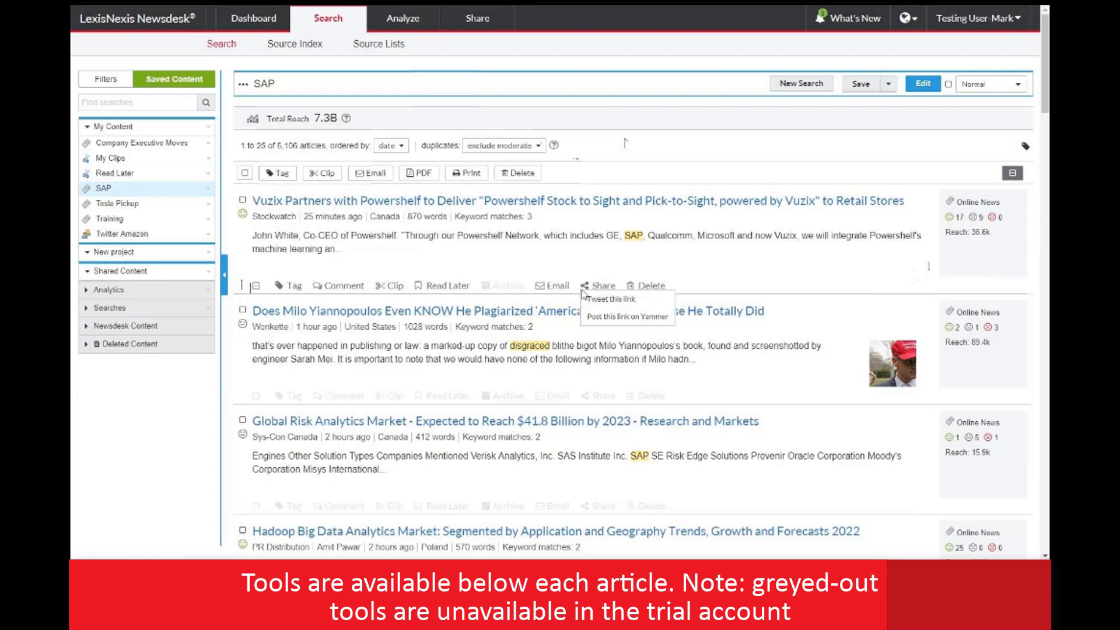
pyautogui.click(756, 276)
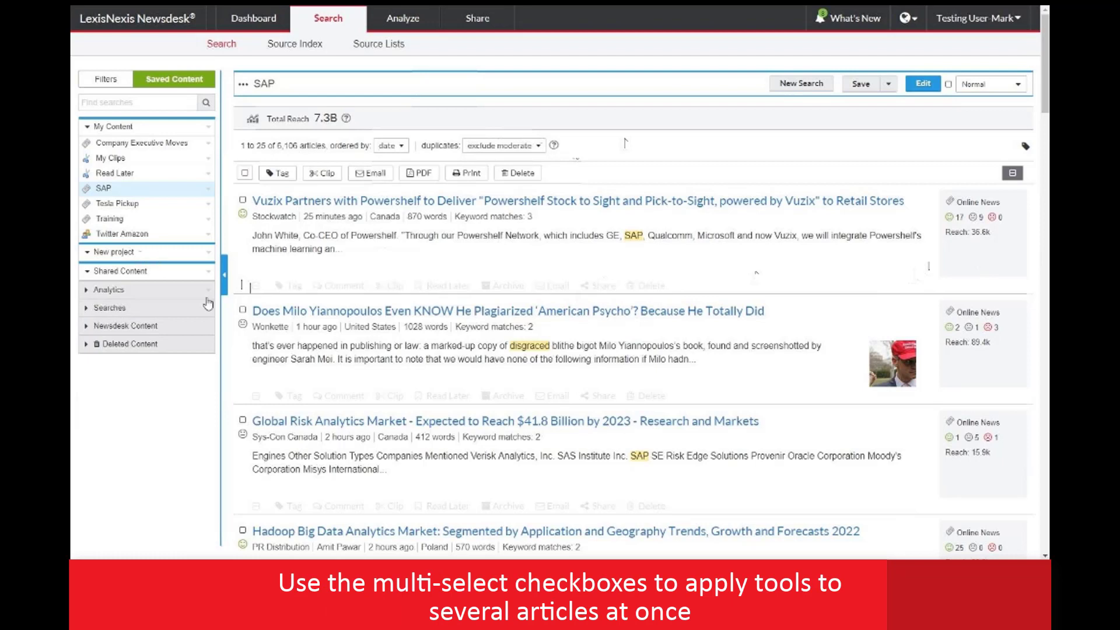
# Step: Tick the checkboxes of the first two articles in the SAP results
pyautogui.click(243, 200)
pyautogui.click(242, 309)
# Step: Add a new source list named 'Training', then go to the Source Index
pyautogui.click(395, 51)
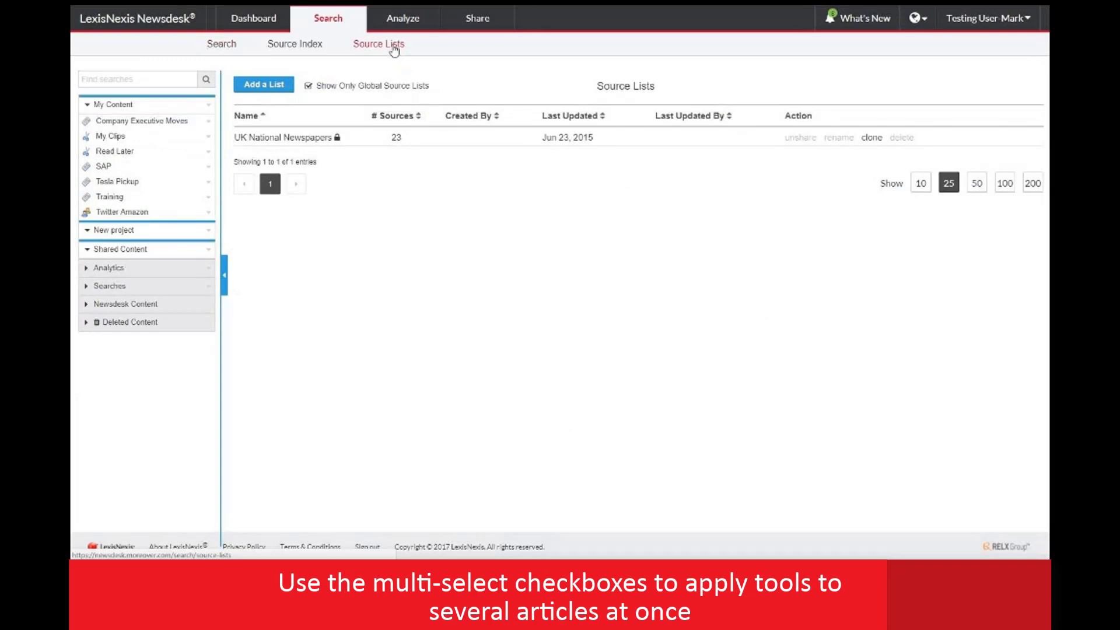
pyautogui.click(277, 86)
pyautogui.write('T')
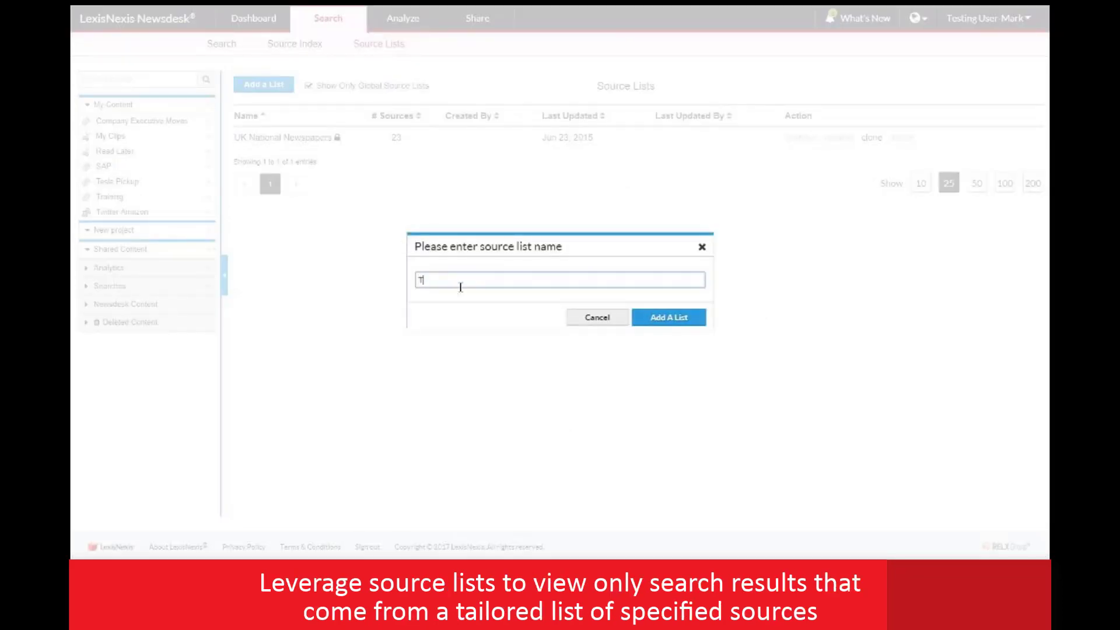
pyautogui.write('raini')
pyautogui.press('BackSpace')
pyautogui.press('BackSpace')
pyautogui.write('ning')
pyautogui.click(671, 319)
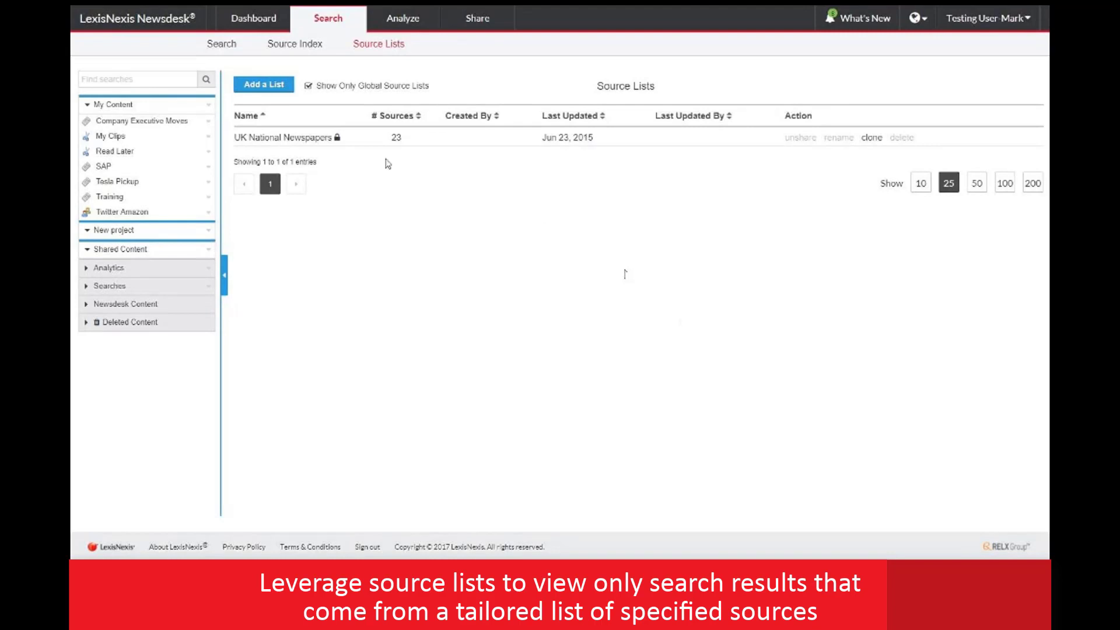
pyautogui.click(315, 52)
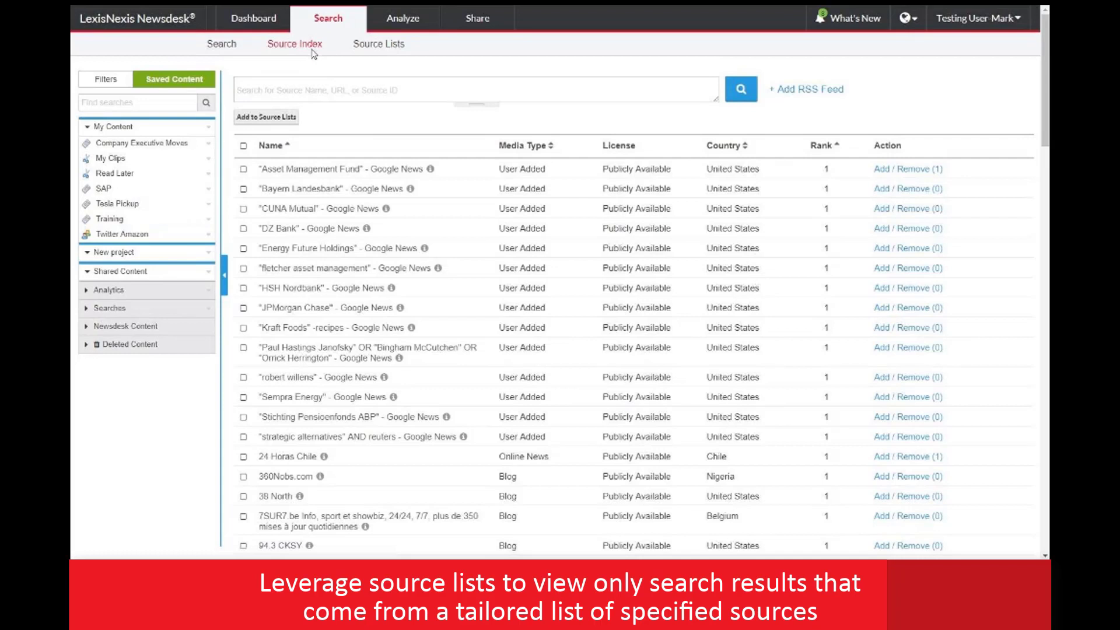
# Step: Search the Source Index for New york times, then refine it to the quoted exact phrase
pyautogui.click(286, 94)
pyautogui.write('New york times')
pyautogui.press('Return')
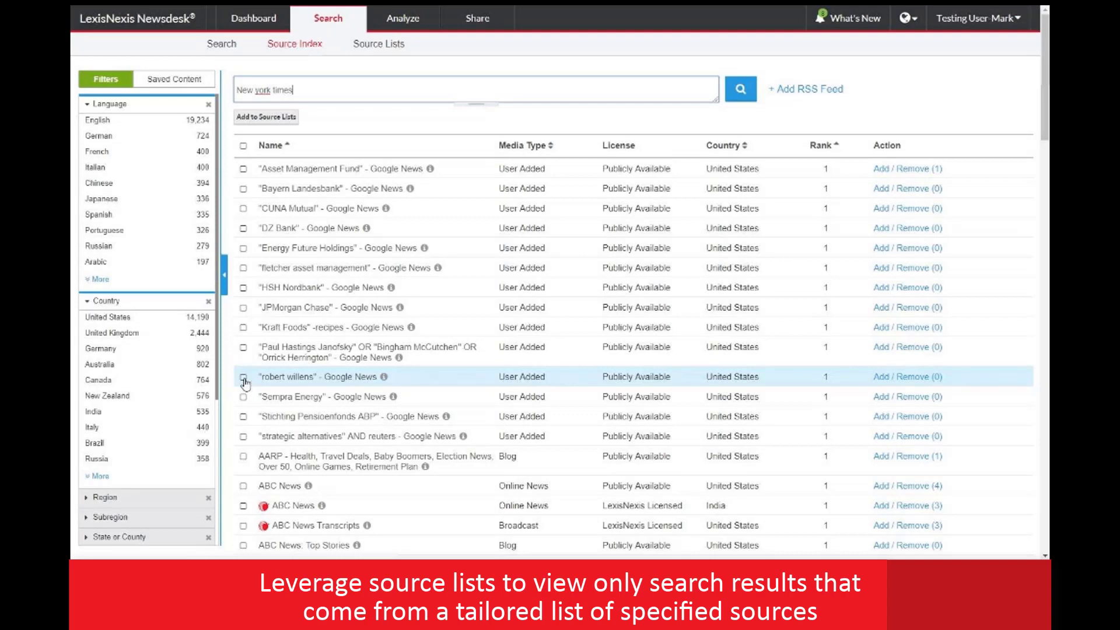
pyautogui.scroll(-4, 244, 382)
pyautogui.scroll(4, 264, 365)
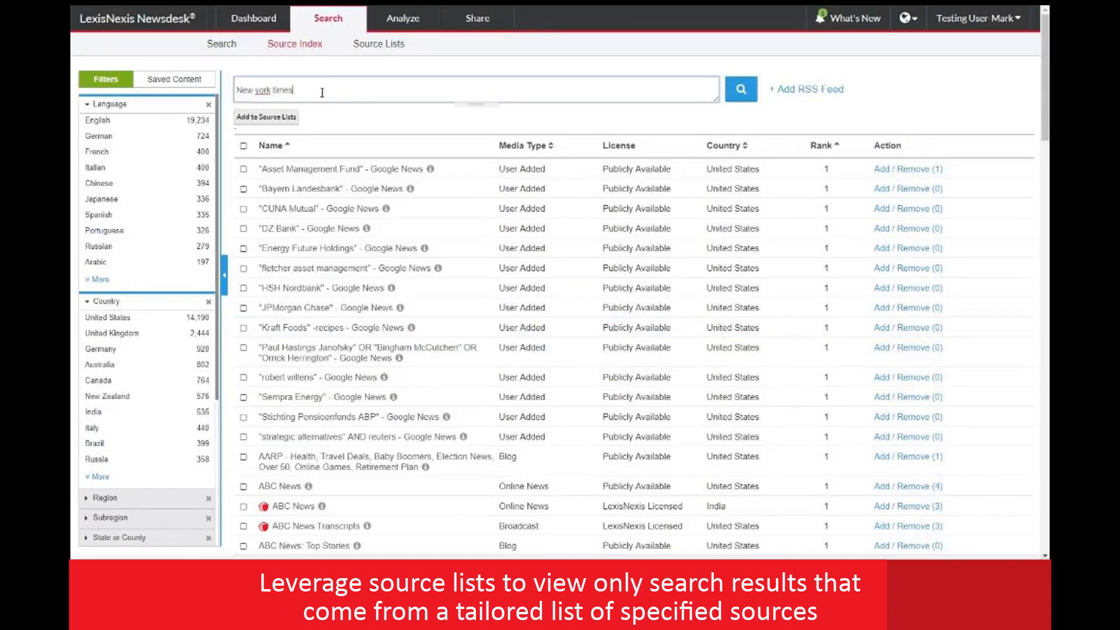
pyautogui.press('Home')
pyautogui.write('"')
pyautogui.press('Return')
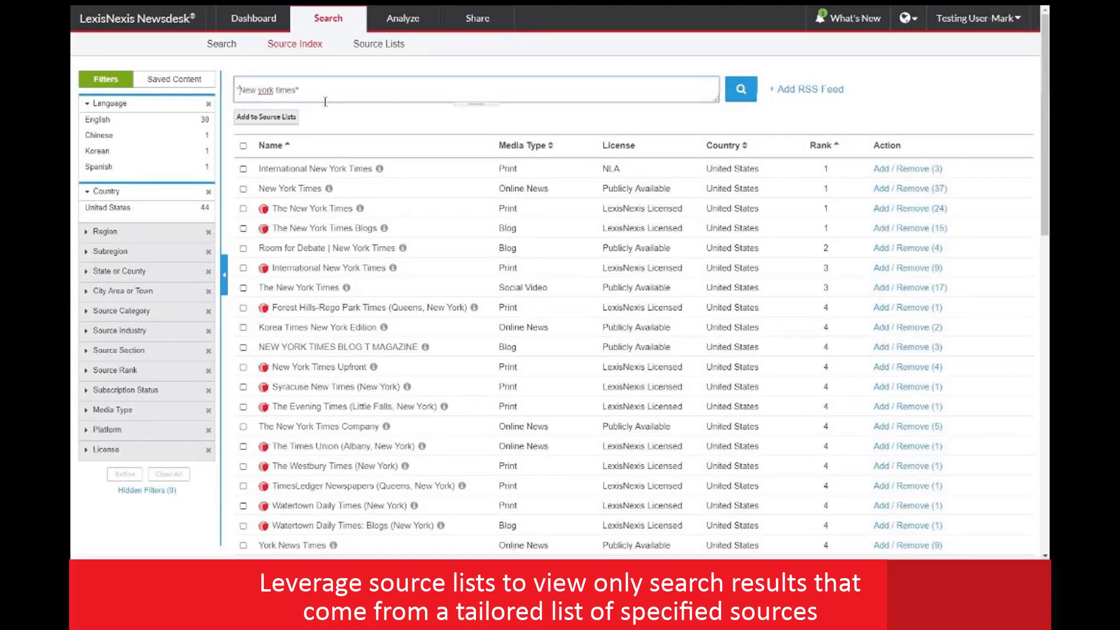
# Step: Add the New York Times online, print and social video sources to the Training list
pyautogui.click(243, 189)
pyautogui.click(243, 209)
pyautogui.click(243, 288)
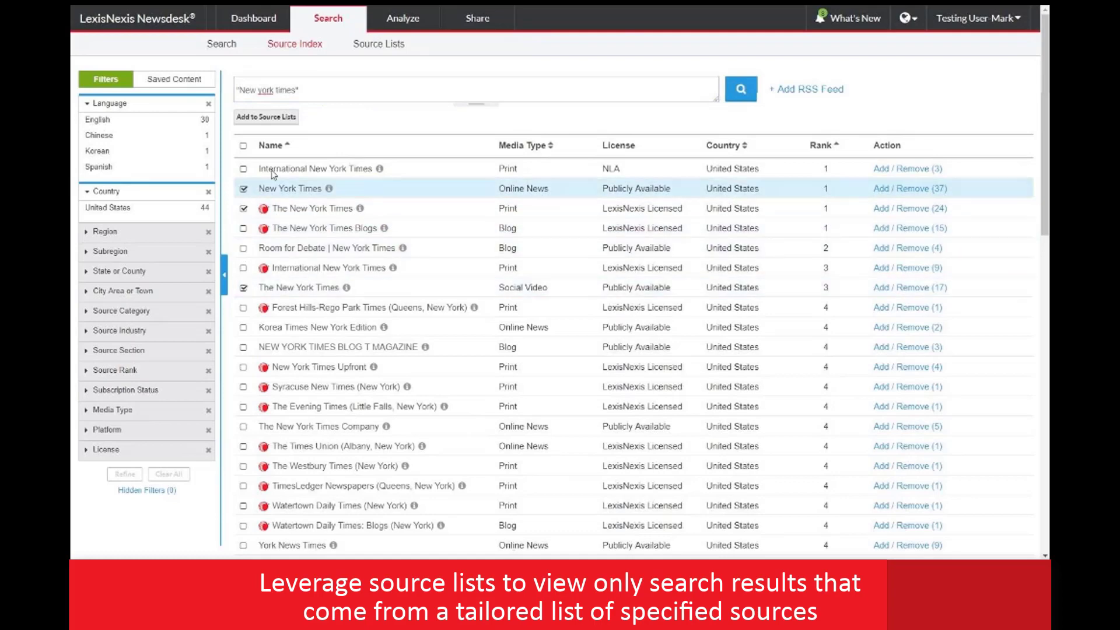
pyautogui.click(266, 116)
pyautogui.click(446, 308)
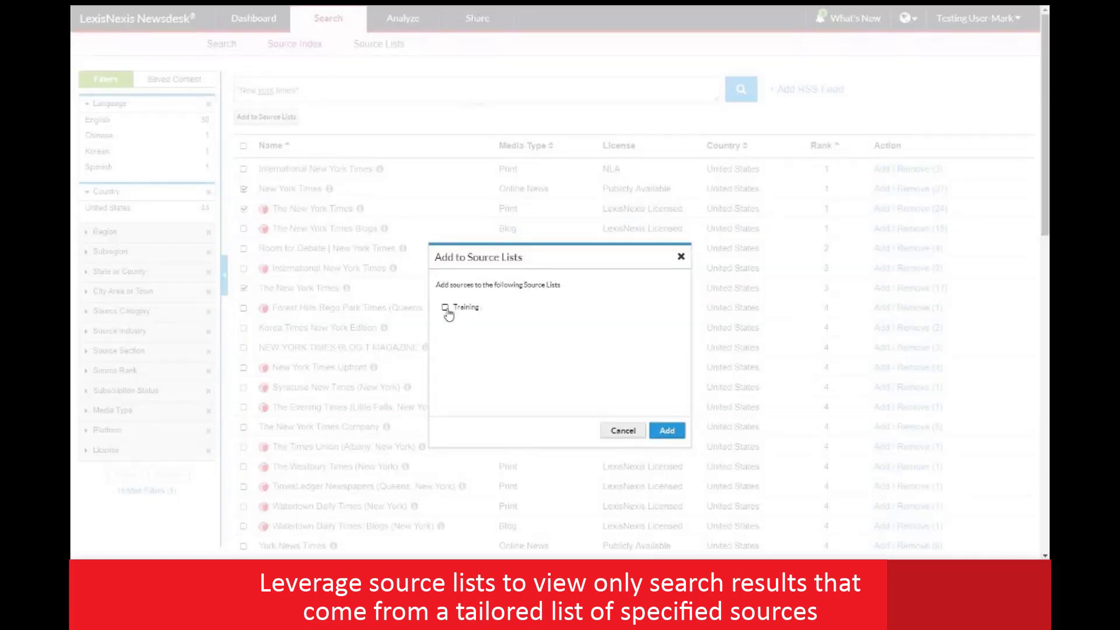
pyautogui.click(676, 431)
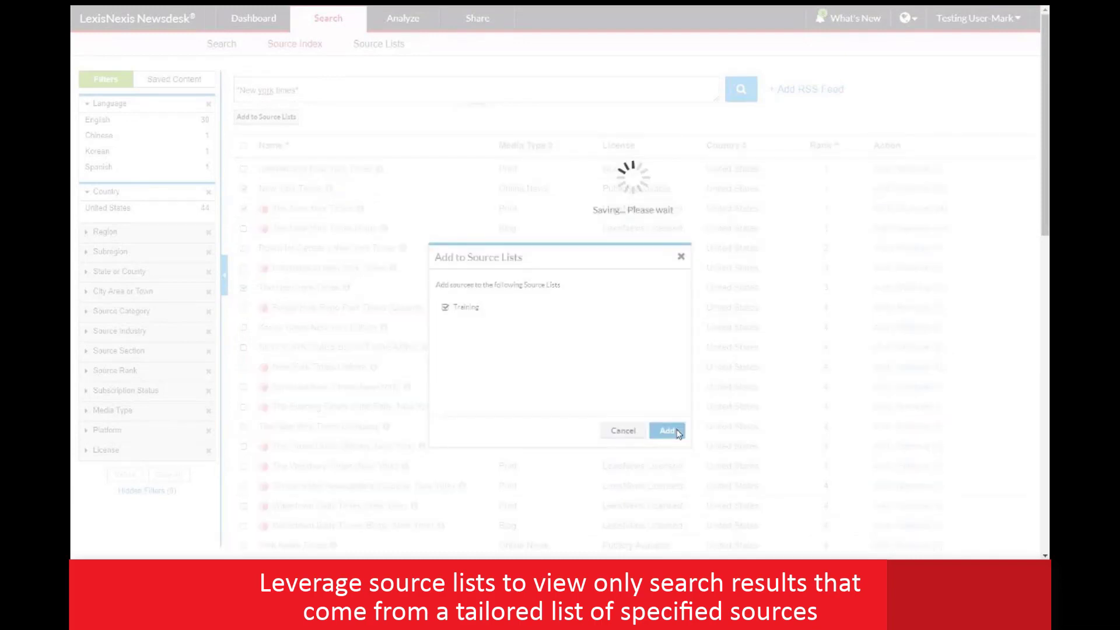